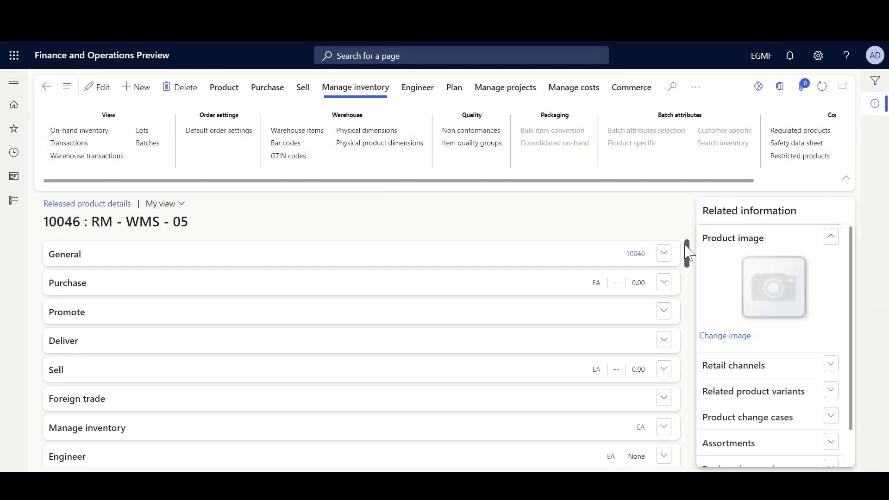
Step: Confirm product 10046 keeps Staging license plate picking and a 10% over-picking limit, then return to BOM-0003
left_click_drag(689, 252, 688, 298)
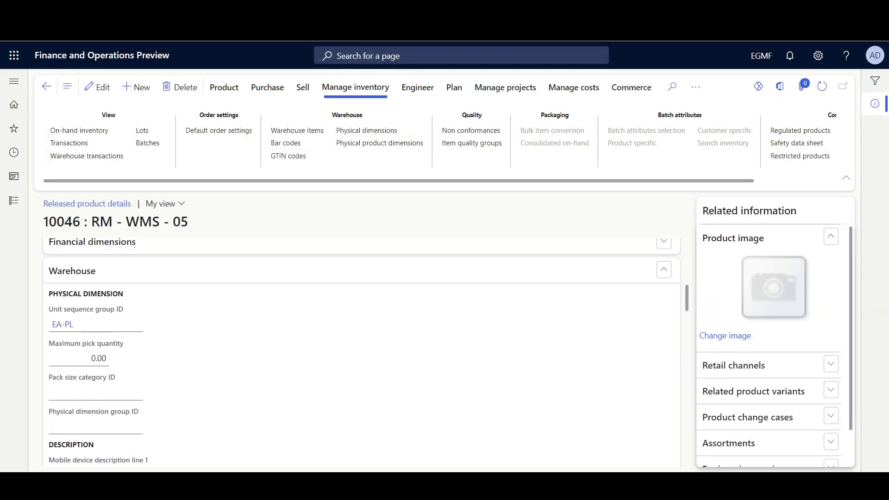
left_click(98, 87)
left_click_drag(687, 293, 689, 419)
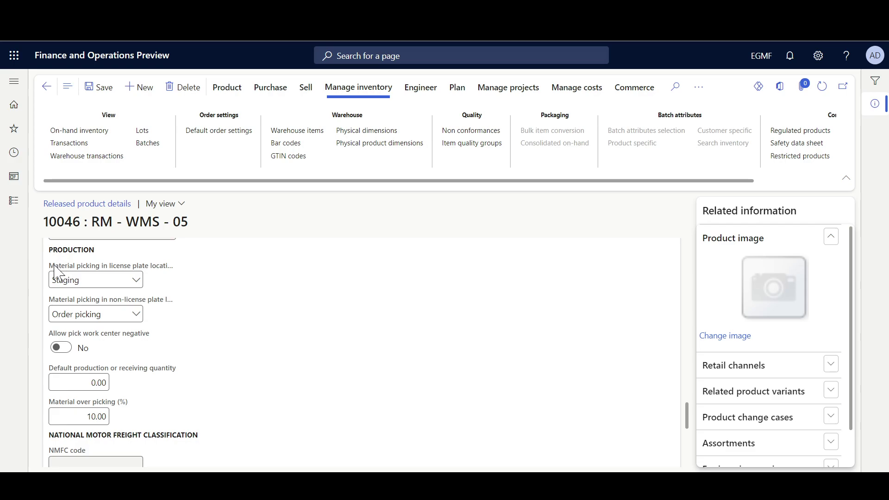
mouse_move(58, 268)
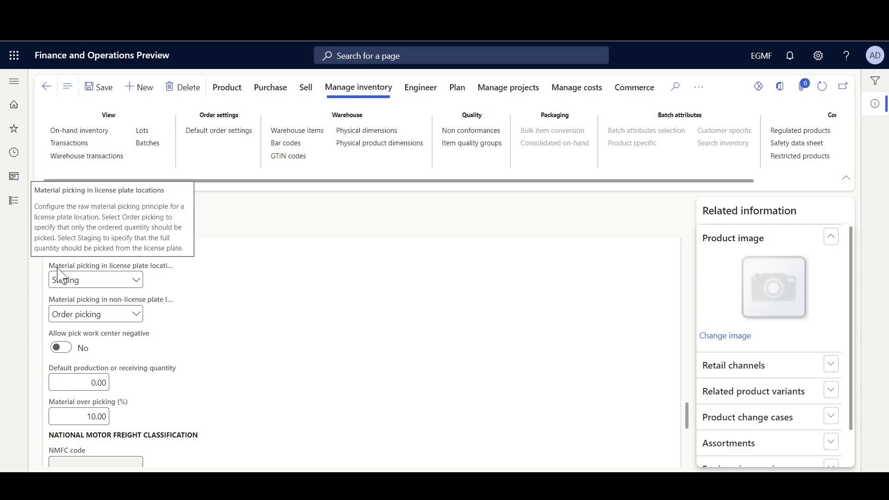
left_click(137, 280)
left_click(167, 295)
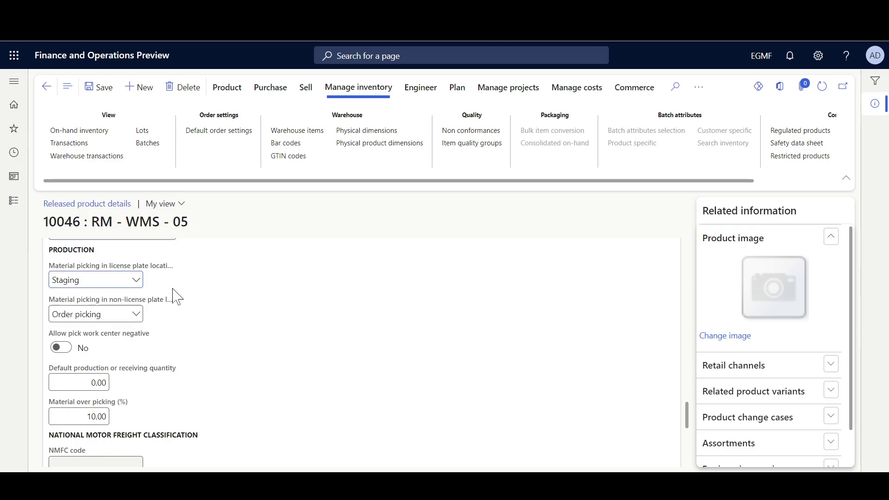
mouse_move(66, 310)
mouse_move(72, 410)
key("Escape")
Step: Check that the other mobile work user has Allow production over picking set to Yes
left_click_drag(850, 308, 856, 430)
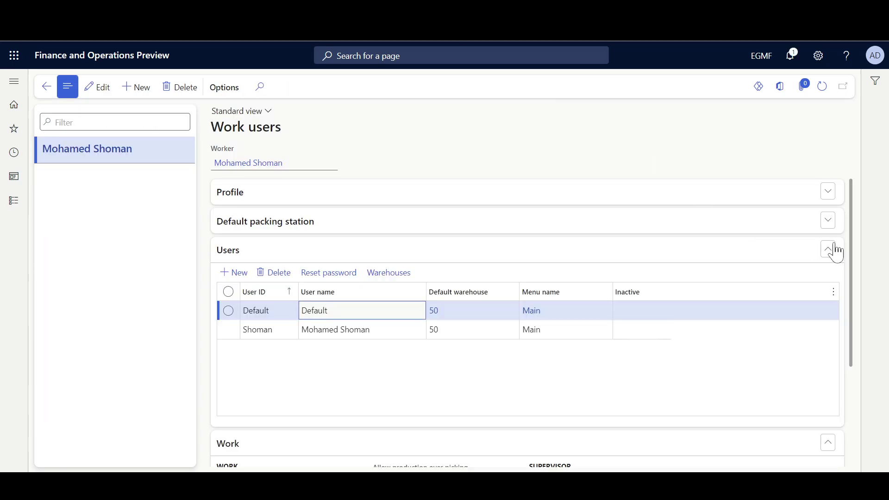
scroll(856, 253, "down", 2)
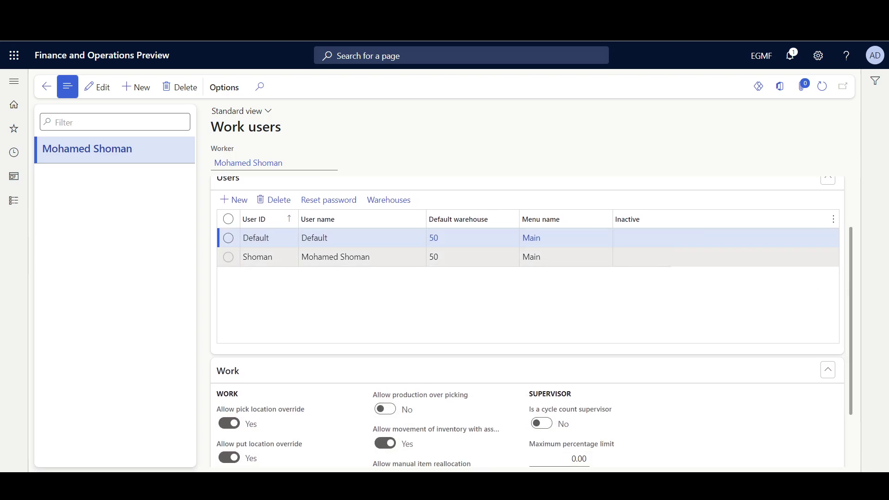
left_click(361, 257)
scroll(852, 352, "down", 2)
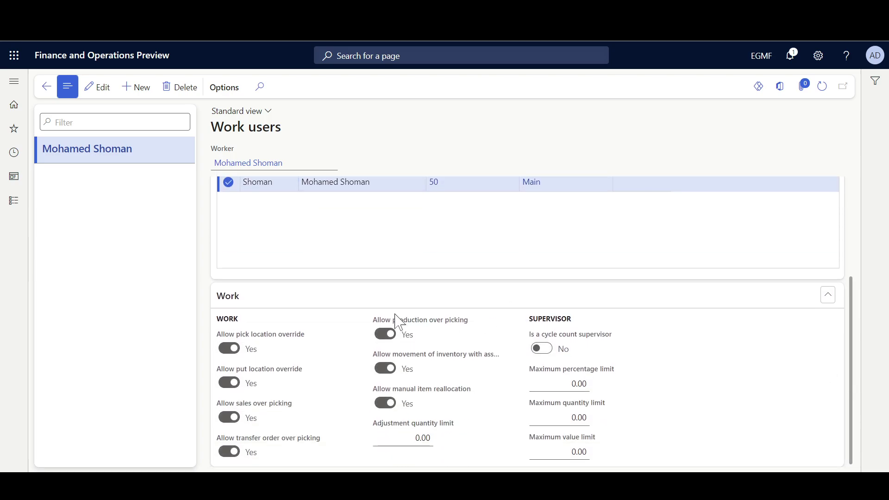
mouse_move(407, 325)
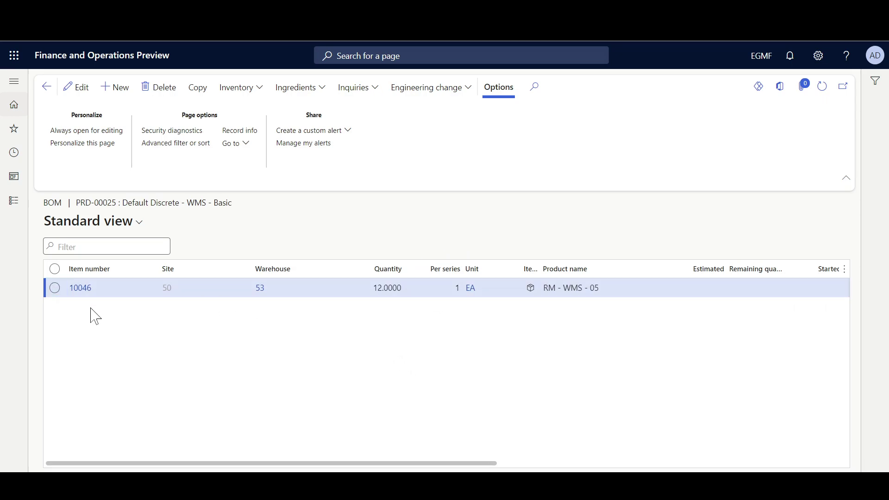
Step: Estimate production order PRD-00025
key("Escape")
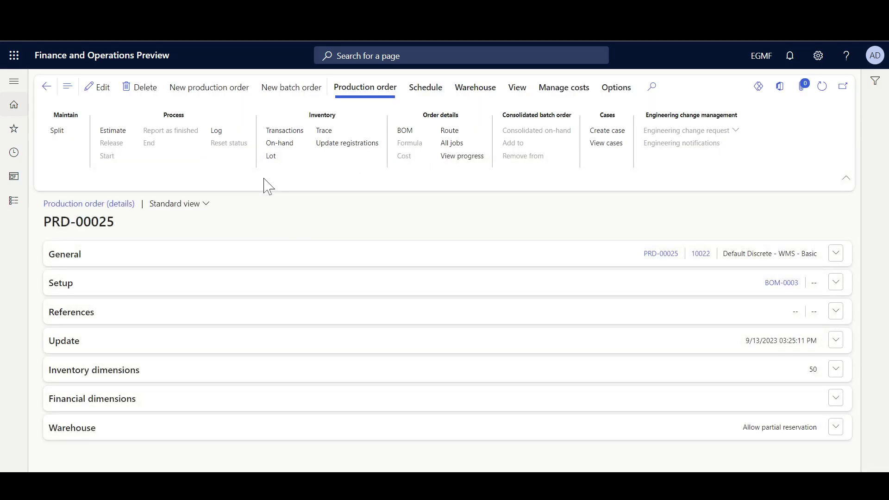
left_click(114, 131)
left_click(816, 447)
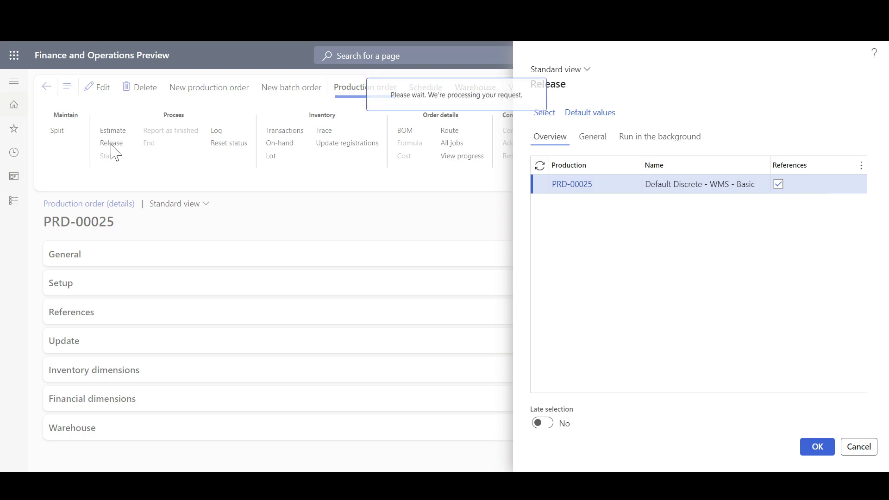
Step: Review and dismiss the release messages, then open the warehouse work created for PRD-00025
left_click(810, 78)
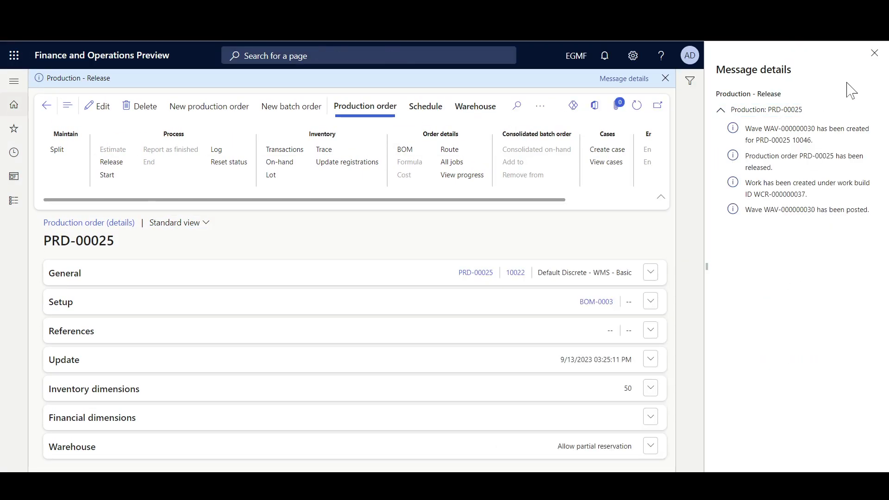
left_click(875, 52)
left_click(852, 80)
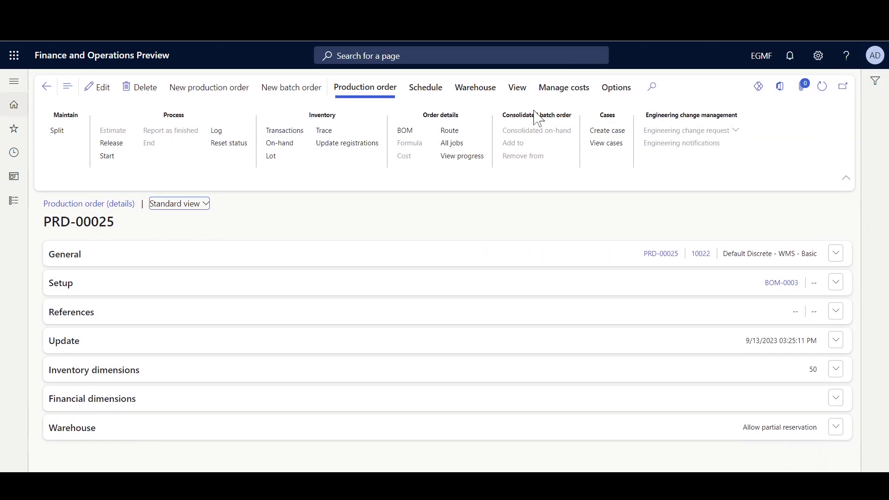
left_click(474, 93)
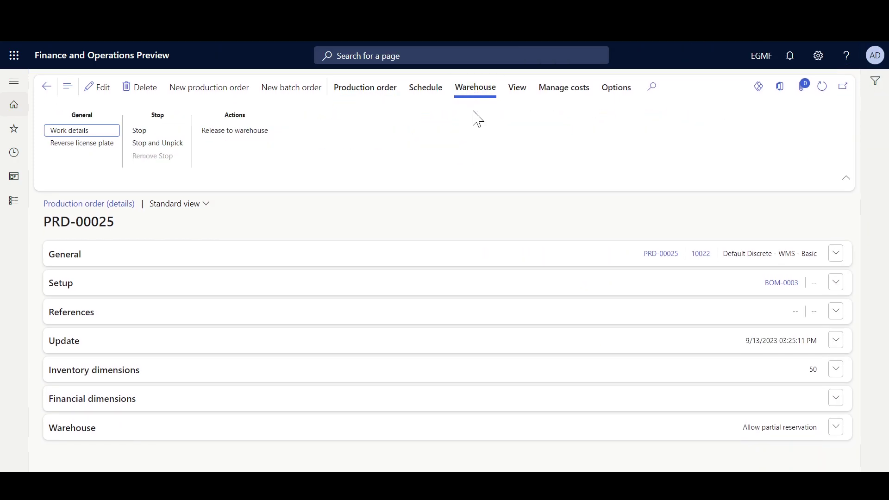
left_click(74, 131)
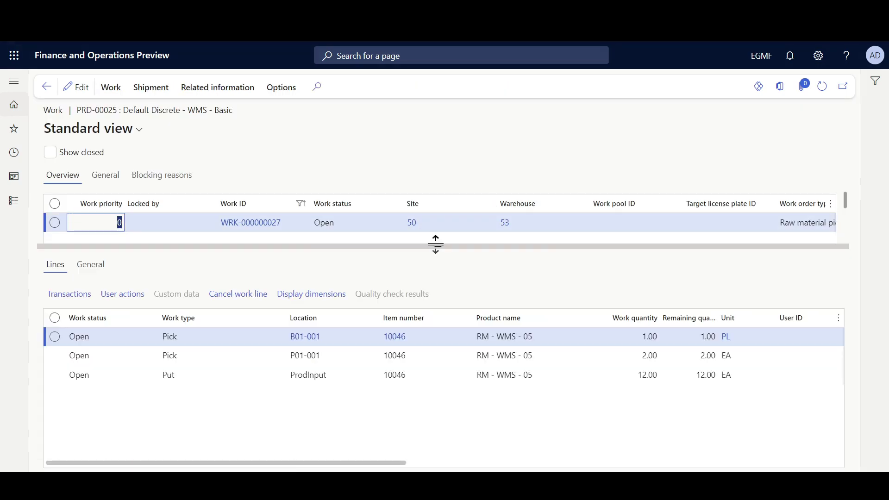
Step: Review work WRK-000000027's picks from B01-001 and P01-001 and its 12 EA ProdInput put
left_click_drag(438, 245, 438, 251)
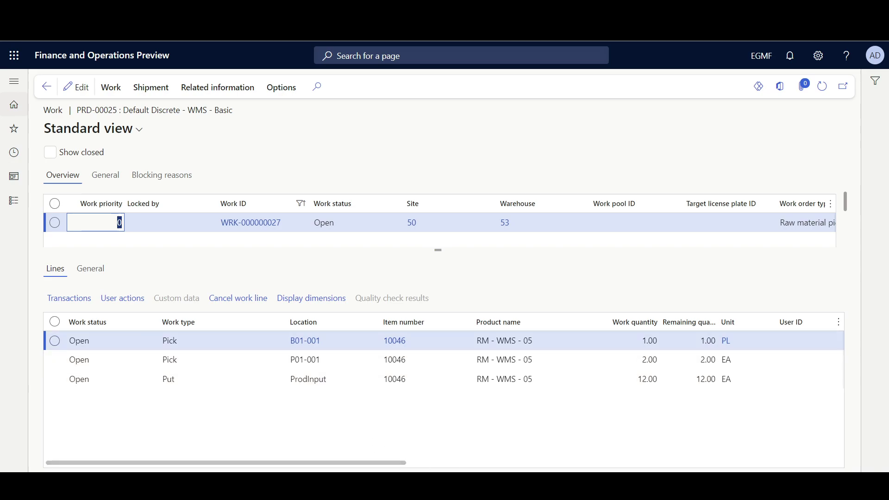
mouse_move(305, 345)
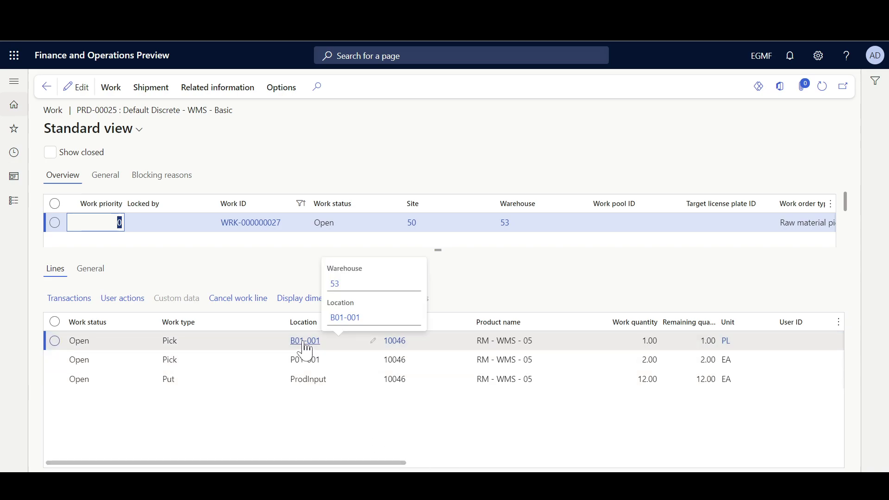
left_click(306, 359)
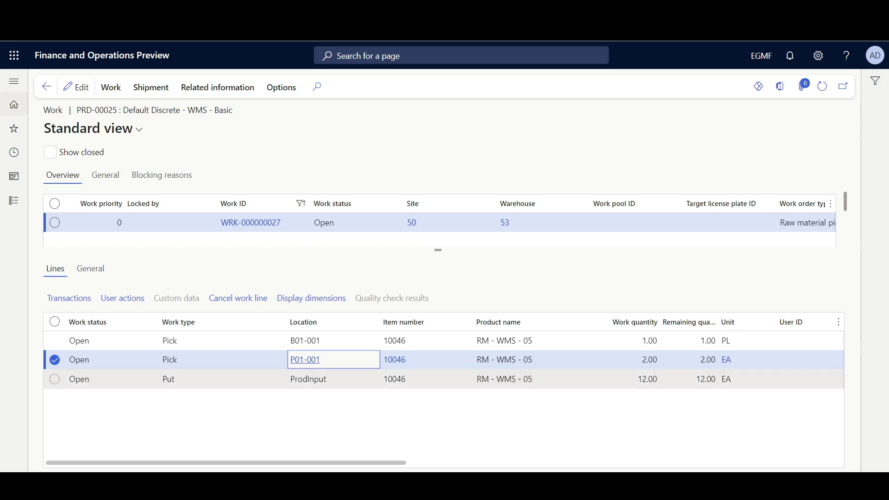
mouse_move(304, 362)
left_click(232, 227)
key("ctrl+c")
Step: Start a Production pick in the Warehouse Management app for work WRK-000000027
left_click(607, 486)
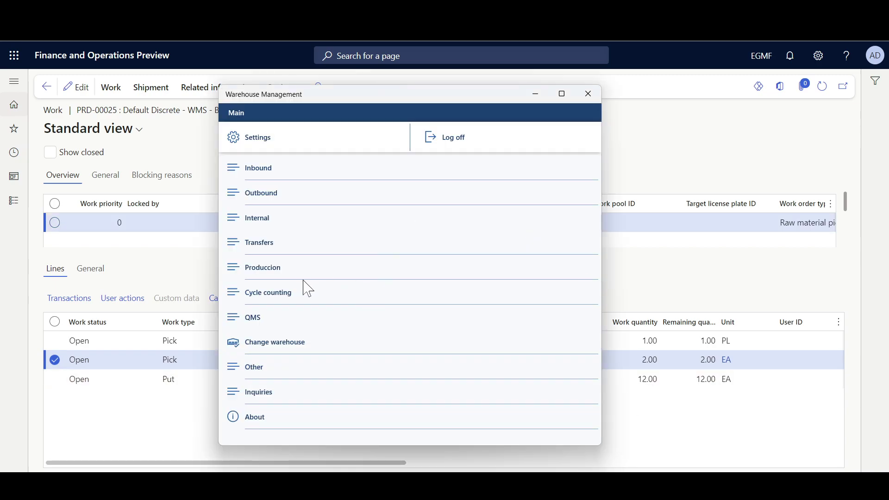
left_click(272, 278)
left_click(273, 200)
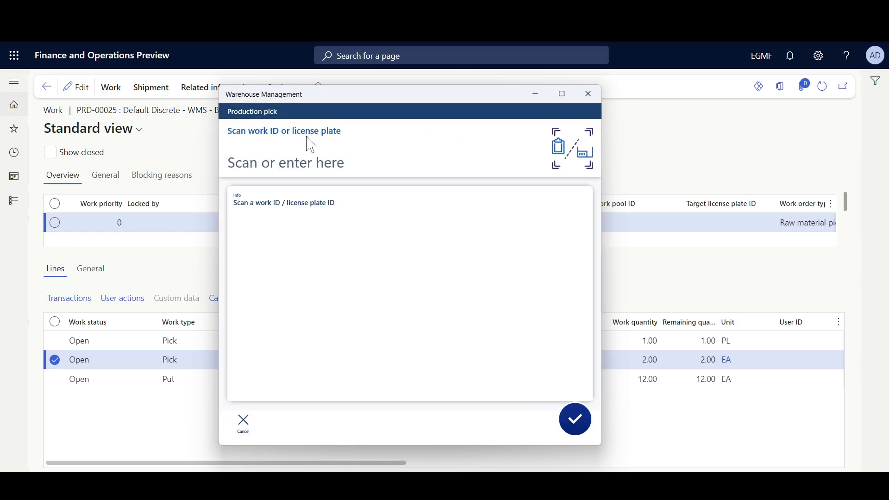
left_click(310, 144)
key("ctrl+v")
key("Return")
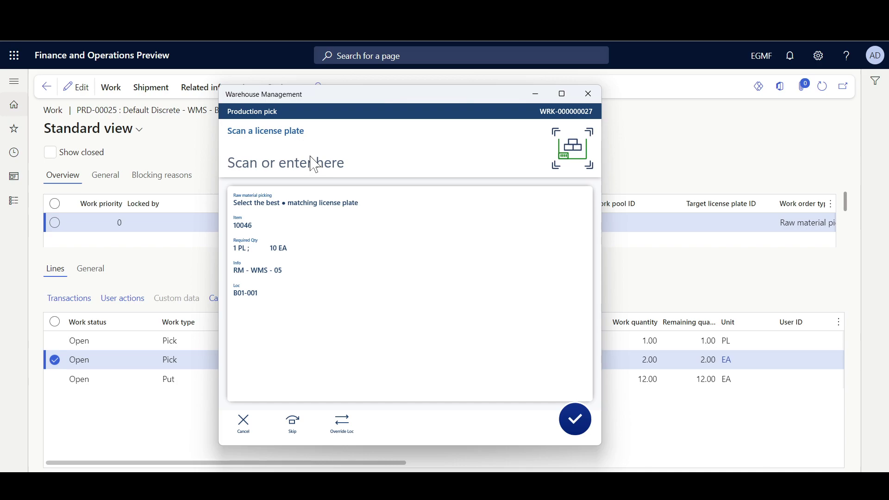
Step: Scan license plate 10046lp001 and confirm its pick from B01-001
type("10046")
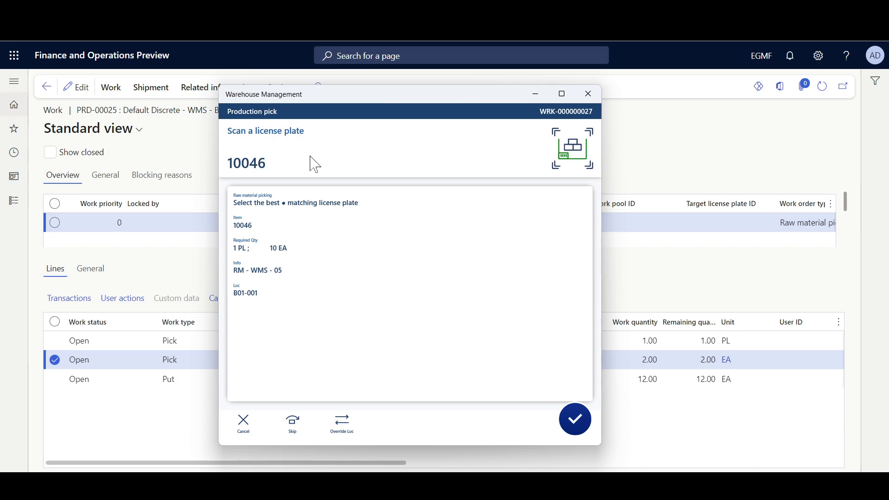
type("lp001")
key("Return")
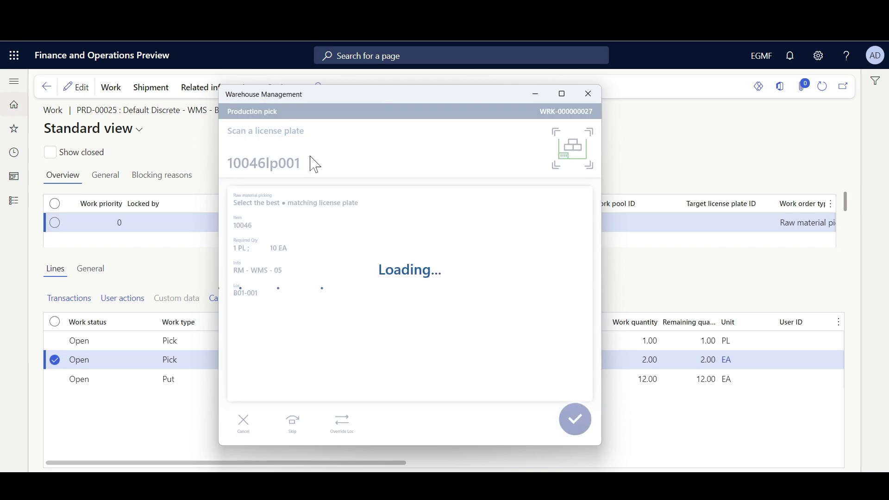
key("Return")
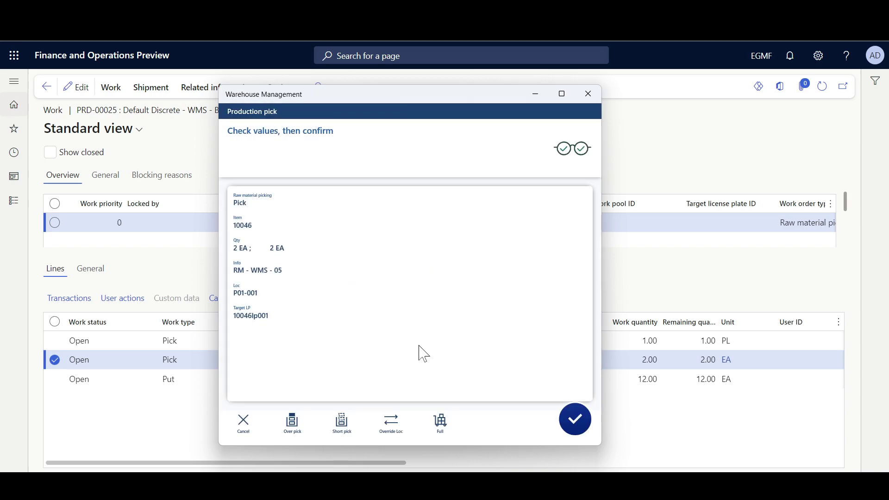
Step: Attempt an over pick of 4 EA and dismiss the 16.67% over-limit error
left_click(294, 425)
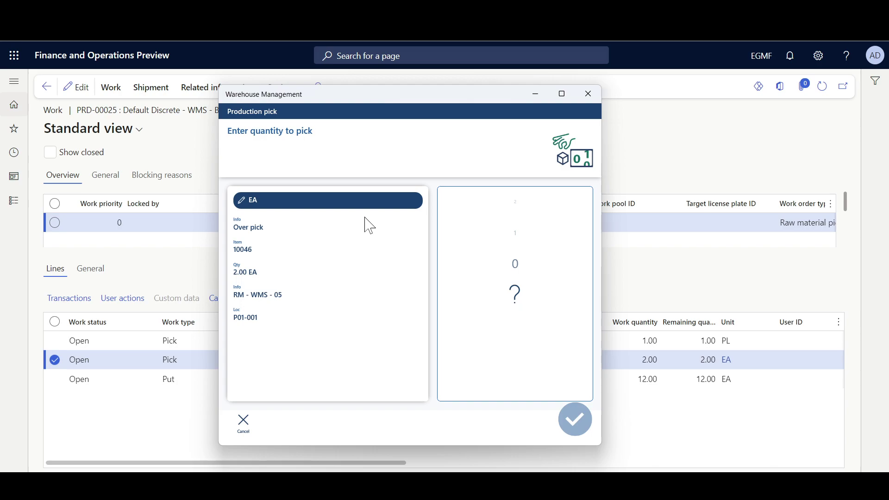
type("4")
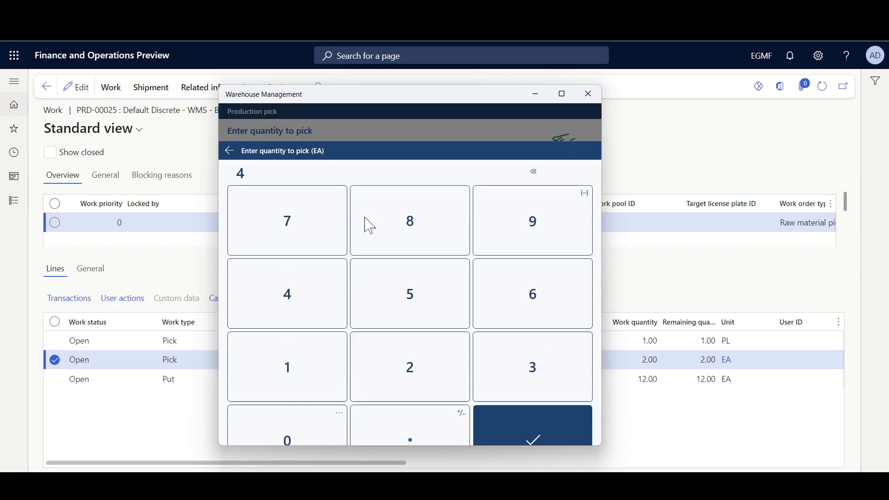
key("Return")
key("Return")
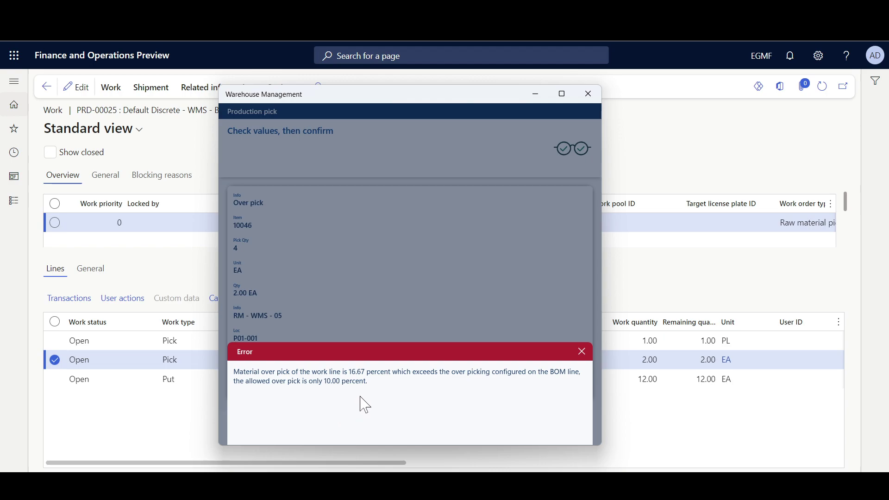
left_click(377, 298)
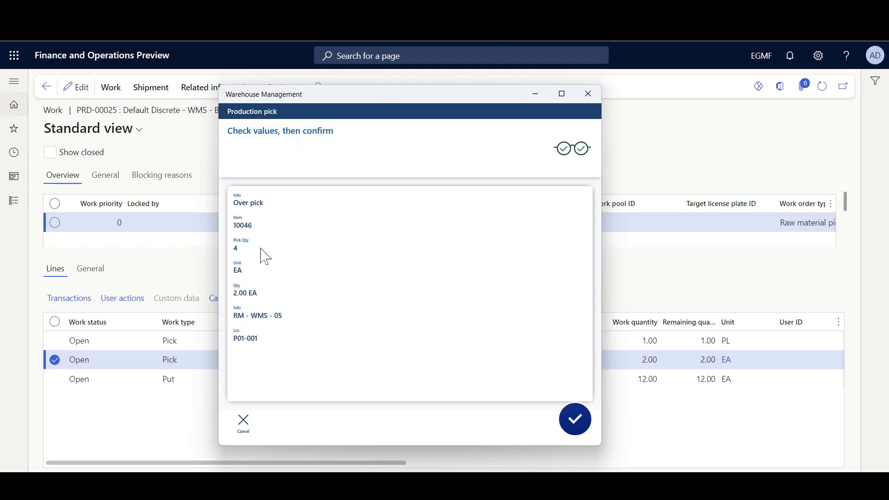
Step: Change the pick quantity for item 10046 from P01-001 to 3 EA
left_click(242, 248)
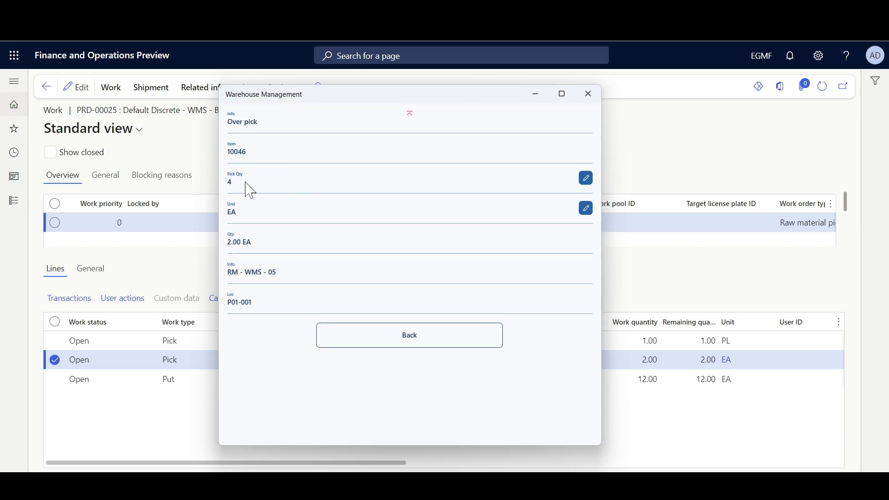
left_click(248, 187)
type("3")
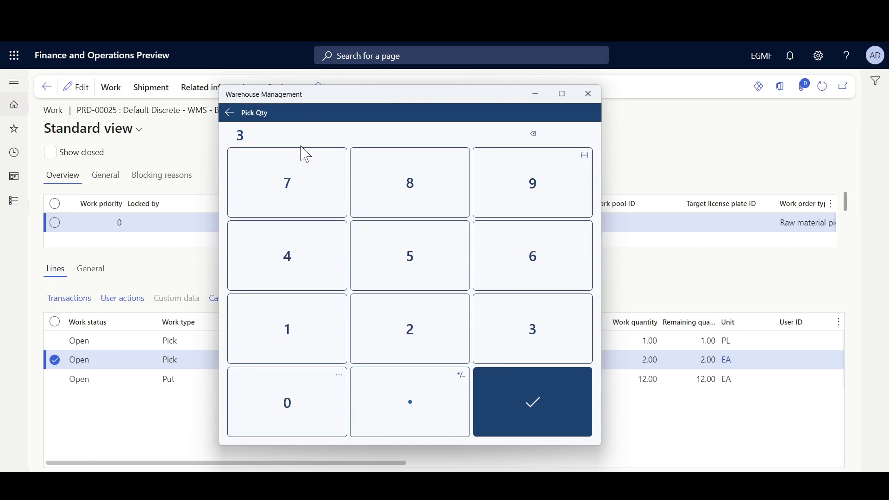
left_click(522, 394)
left_click(417, 339)
Step: Confirm the 3 EA pick and ProdInput delivery, then refresh to see WRK-000000027 Closed
left_click(579, 422)
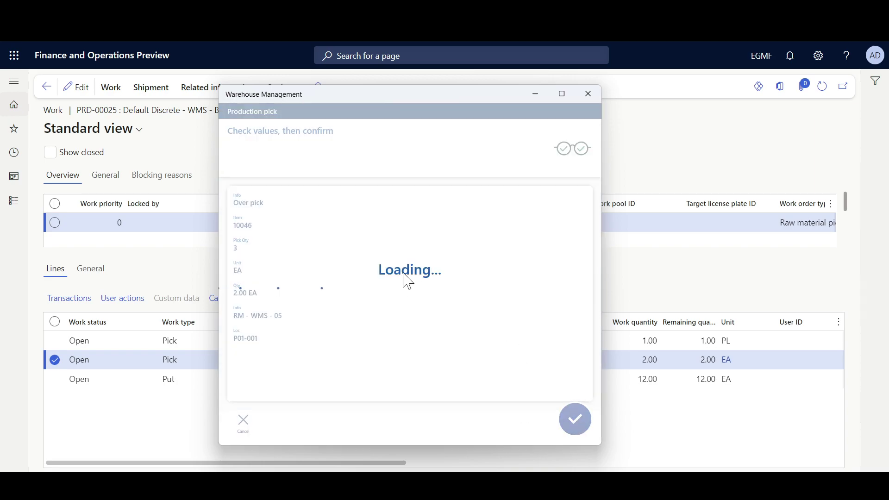
left_click(575, 421)
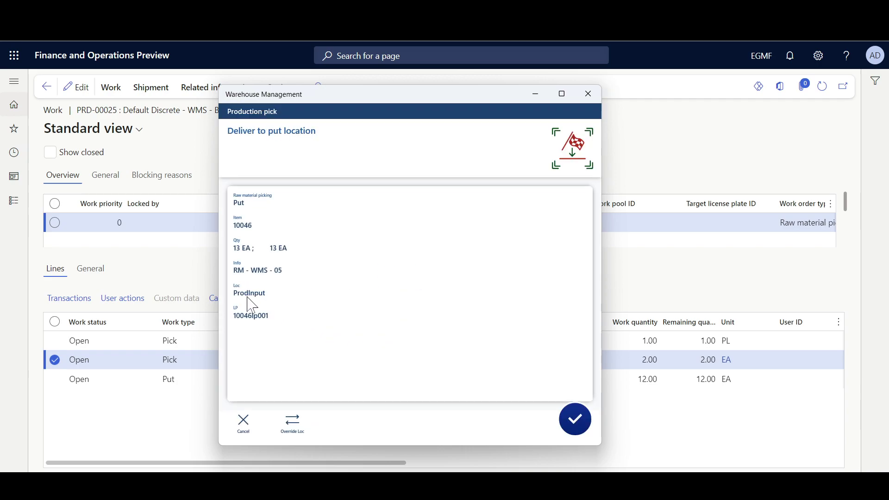
left_click(573, 421)
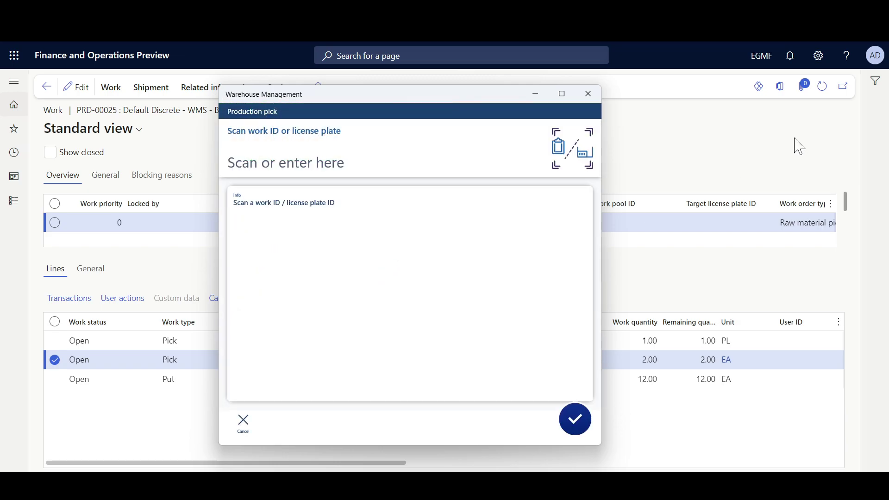
left_click(824, 88)
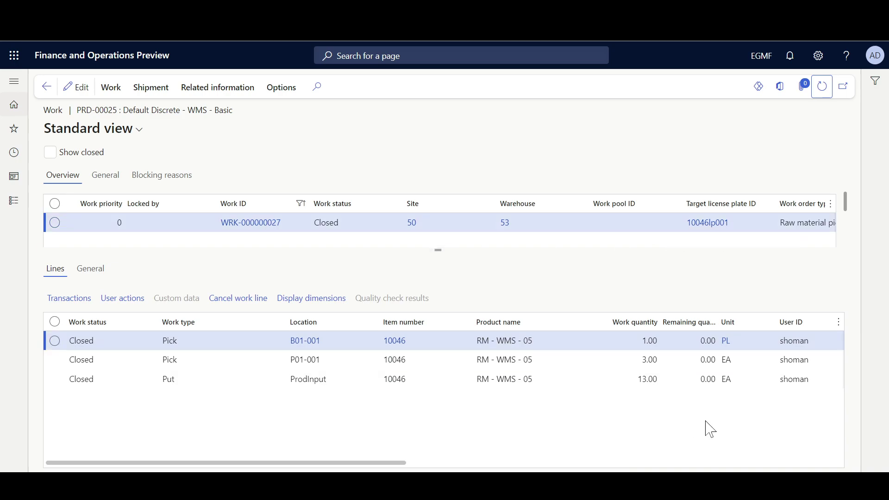
left_click(632, 360)
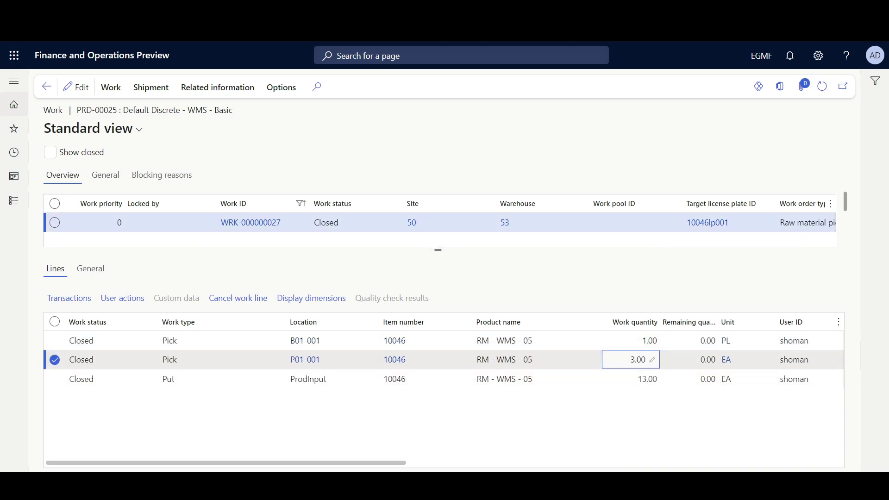